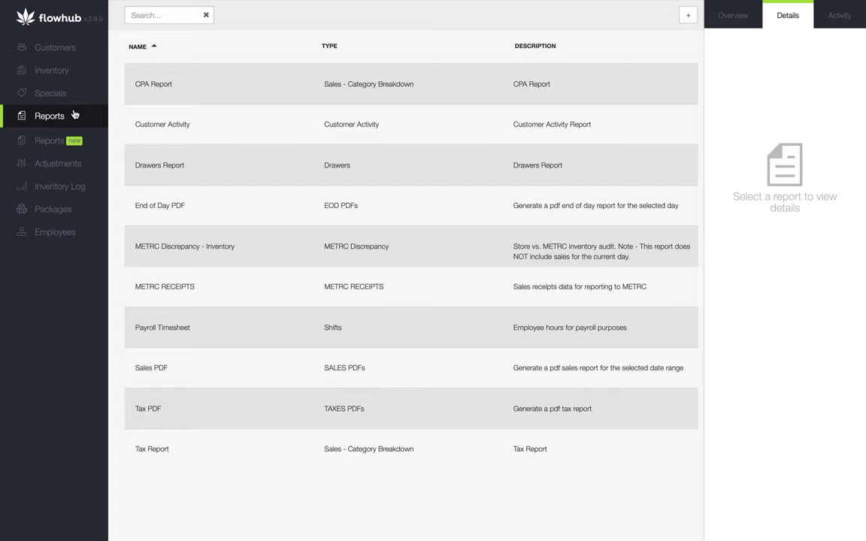
Step: Start a new custom report named EOD with the description "end of day csv replacement"
left_click(224, 206)
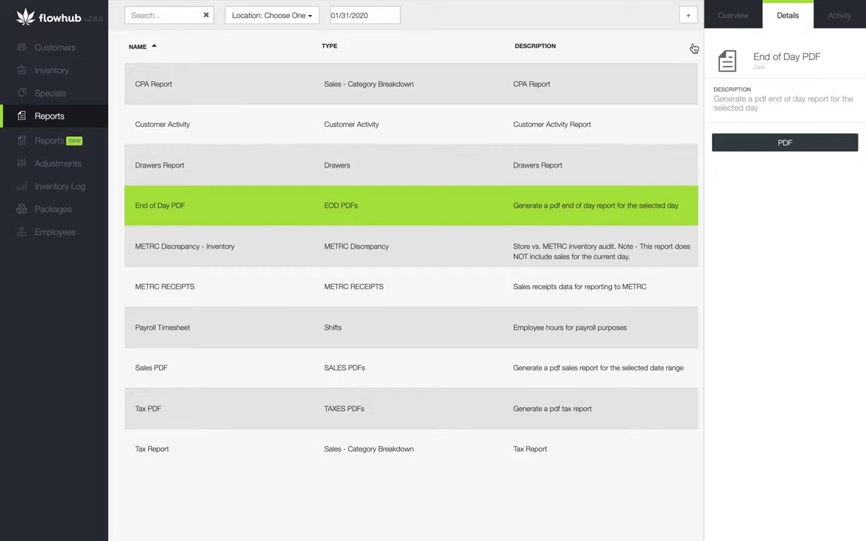
left_click(687, 16)
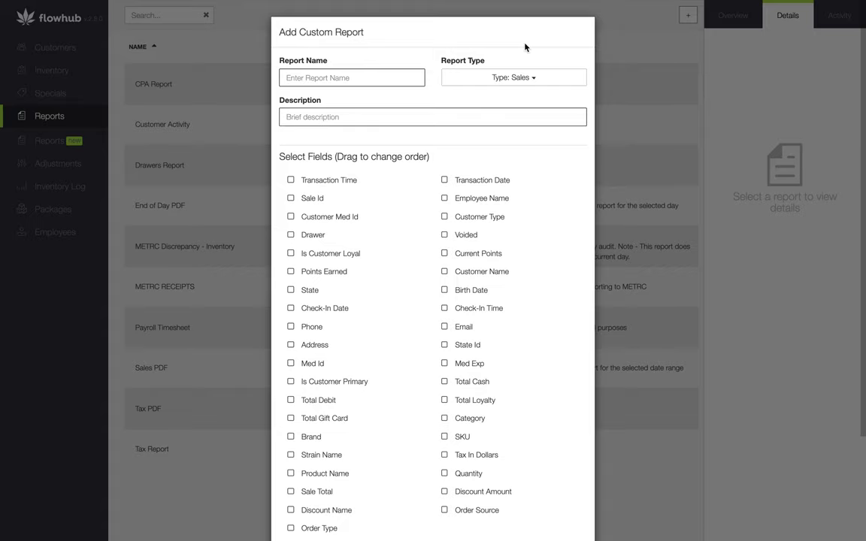
left_click(392, 72)
type("EOD")
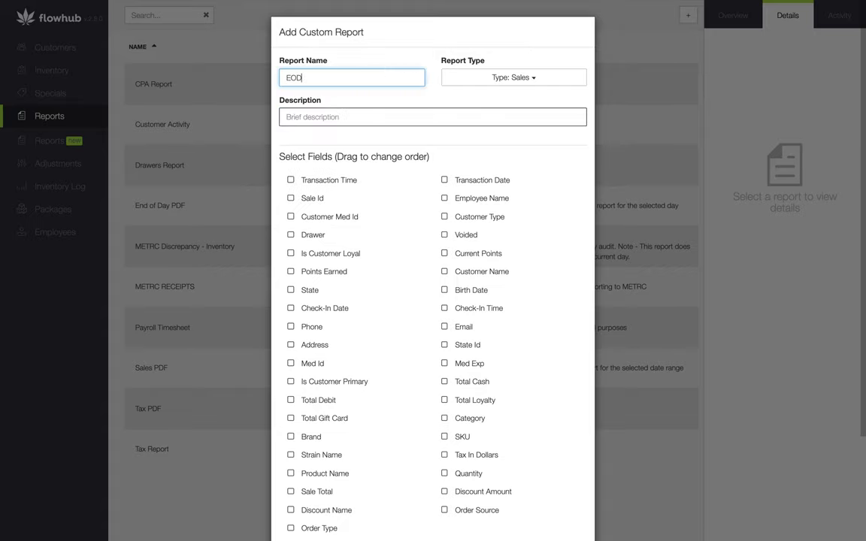
left_click(381, 115)
type("end of day ")
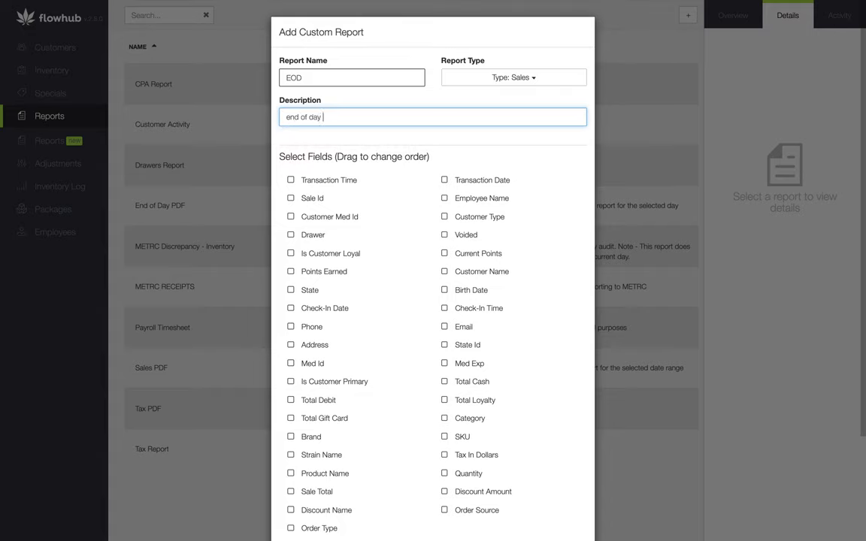
type("cxv replacement")
left_click(330, 116)
key("BackSpace")
type("s")
Step: Arrange and enable Drawer and Total Debit as the first two fields of the custom report
scroll(392, 170, "down", 2)
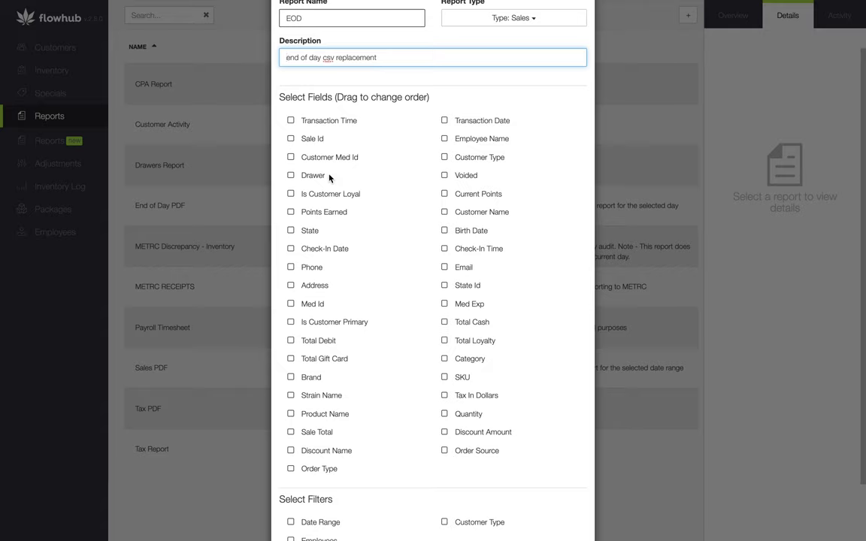
left_click_drag(317, 179, 322, 122)
left_click(317, 122)
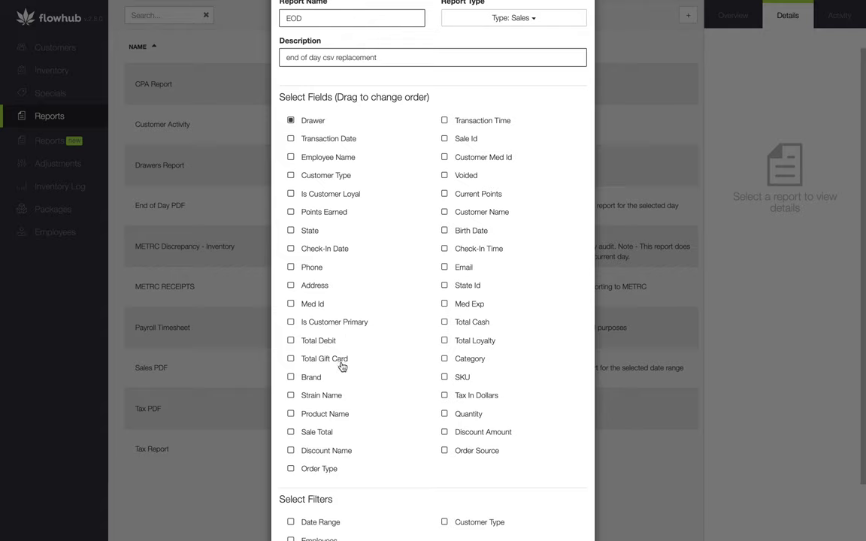
left_click_drag(447, 329, 338, 149)
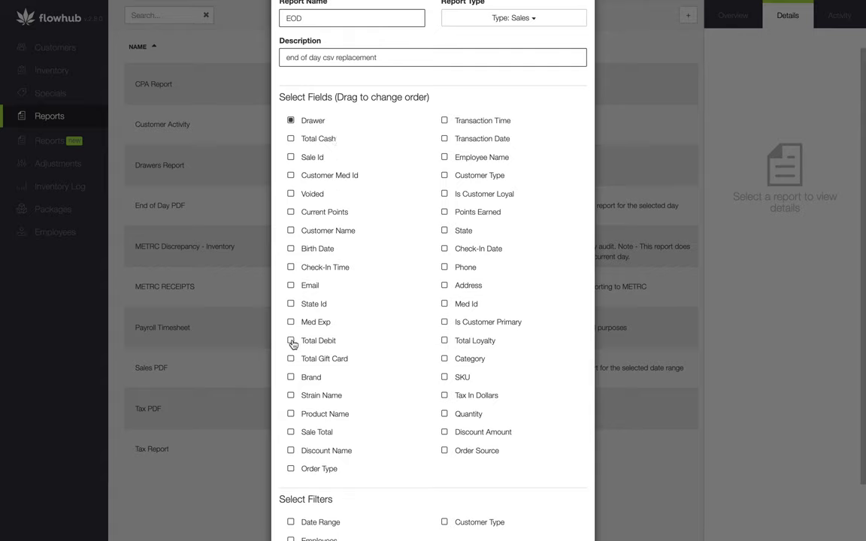
left_click_drag(292, 341, 486, 124)
left_click(486, 124)
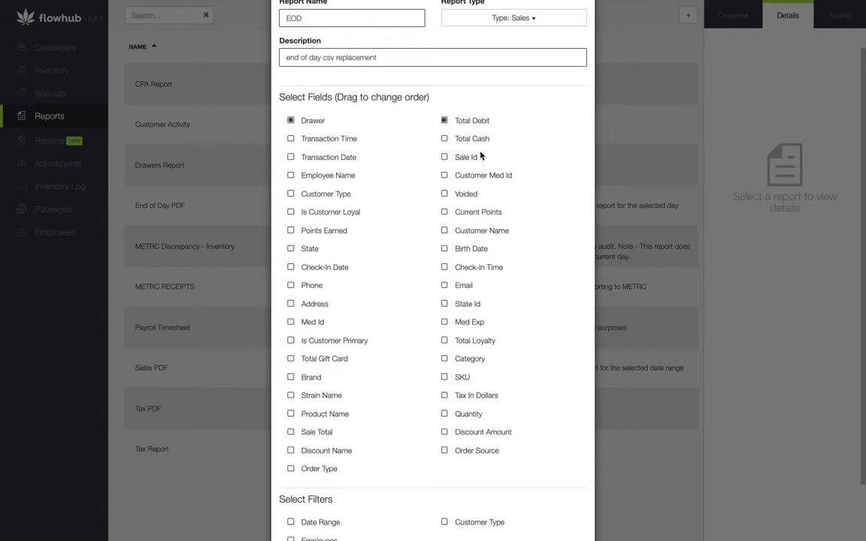
Step: Enable Sale Id, Transaction Time, Transaction Date and Employee Name, in that order, right after Total Debit
left_click_drag(480, 158, 322, 141)
left_click(322, 141)
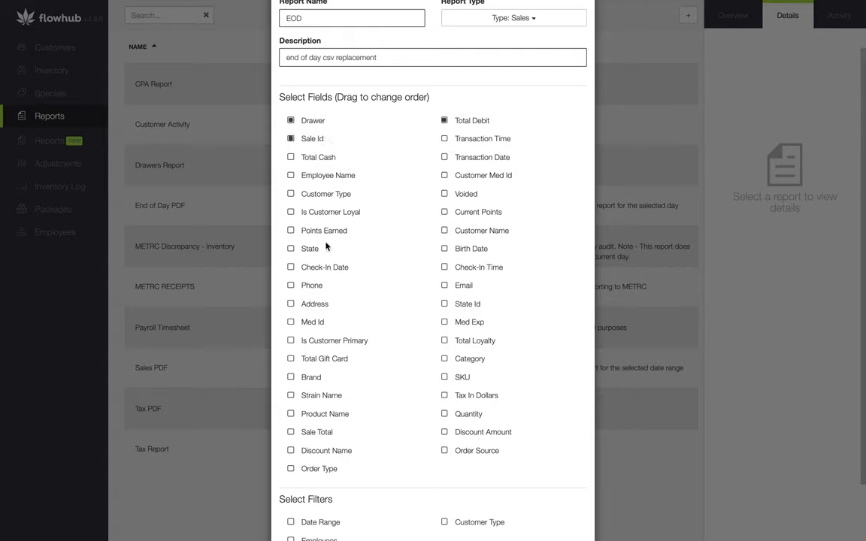
left_click(472, 140)
left_click_drag(470, 158, 321, 166)
left_click(321, 165)
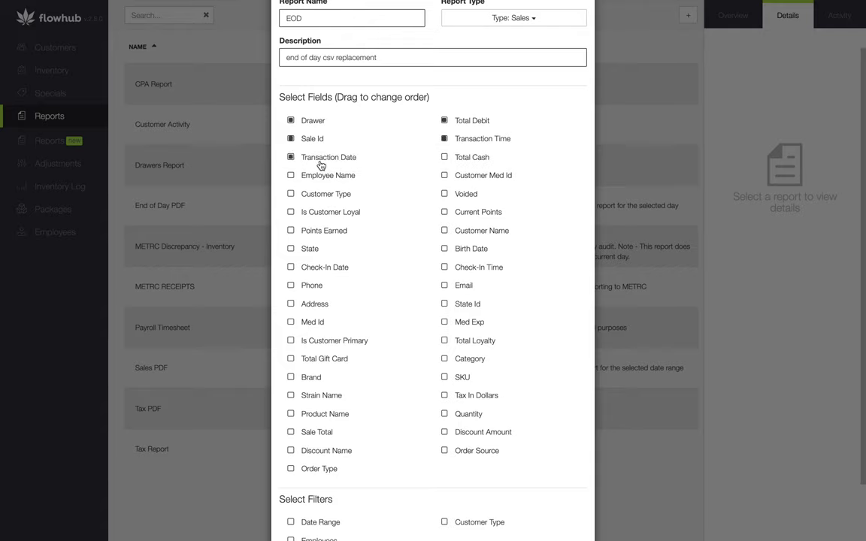
left_click_drag(317, 176, 457, 162)
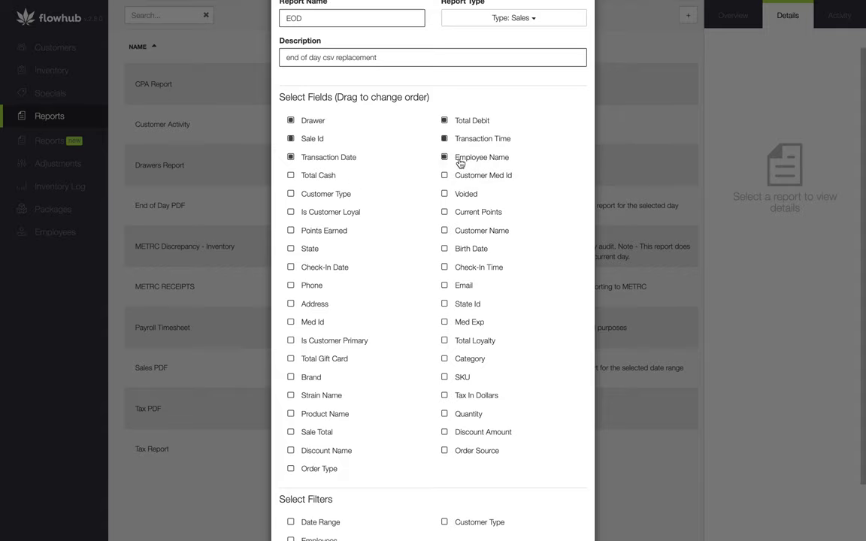
Step: Enable Total Cash, Sale Total, Total Loyalty, Total Gift Card, Voided and Tax In Dollars, in that order, after Employee Name
left_click(318, 181)
left_click_drag(376, 439, 471, 182)
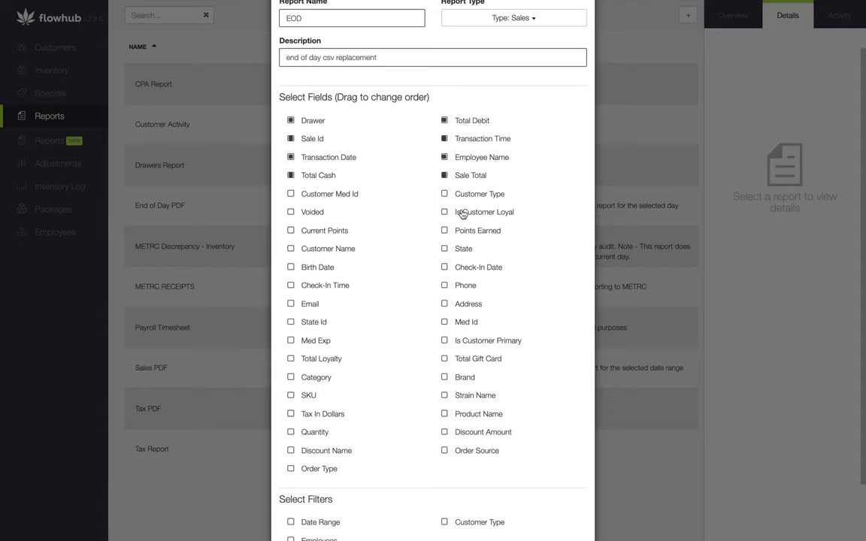
left_click_drag(303, 358, 319, 195)
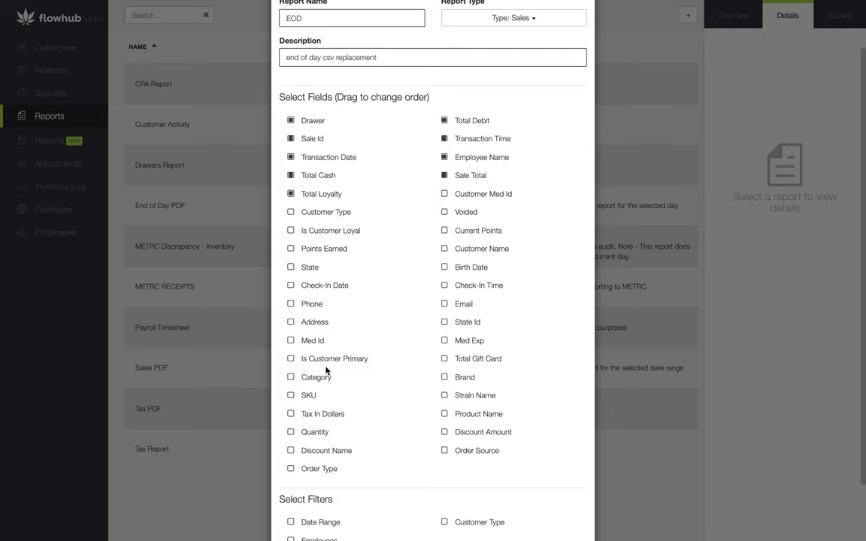
left_click_drag(456, 367, 449, 200)
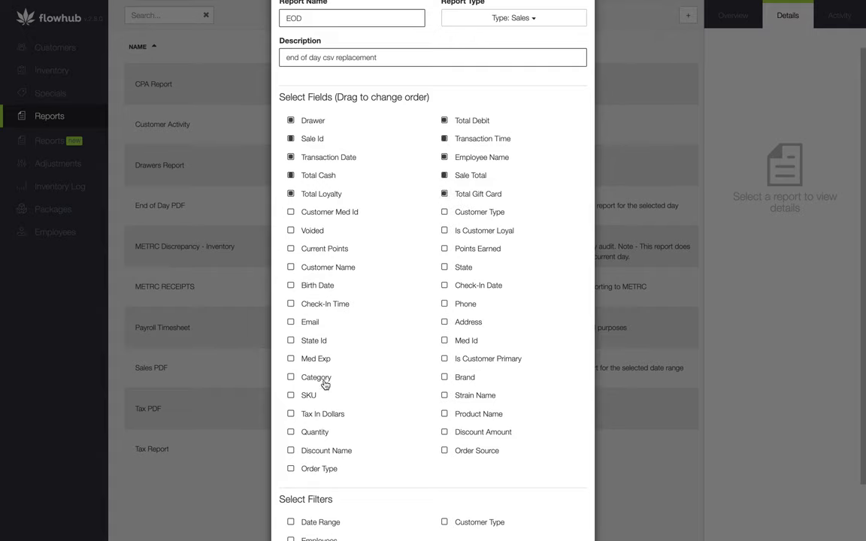
mouse_move(317, 238)
left_mouse_down()
mouse_move(316, 197)
mouse_move(317, 220)
left_mouse_up()
left_click_drag(333, 413, 478, 215)
Step: Add the Date Range filter to the EOD report and save the report
scroll(398, 366, "down", 1)
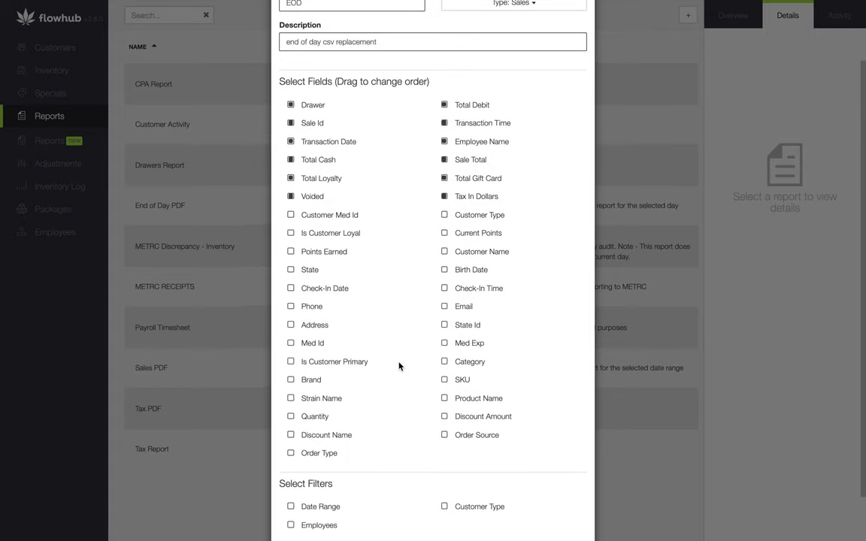
scroll(399, 366, "down", 3)
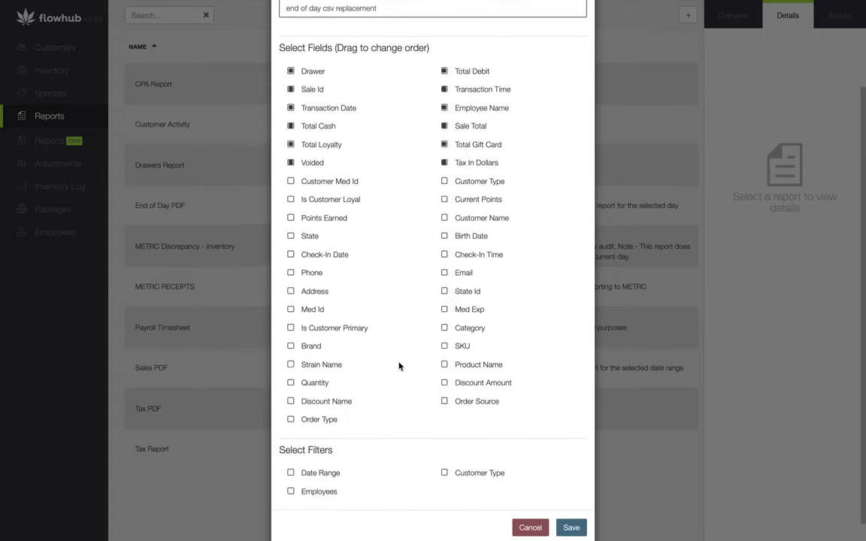
scroll(398, 366, "down", 1)
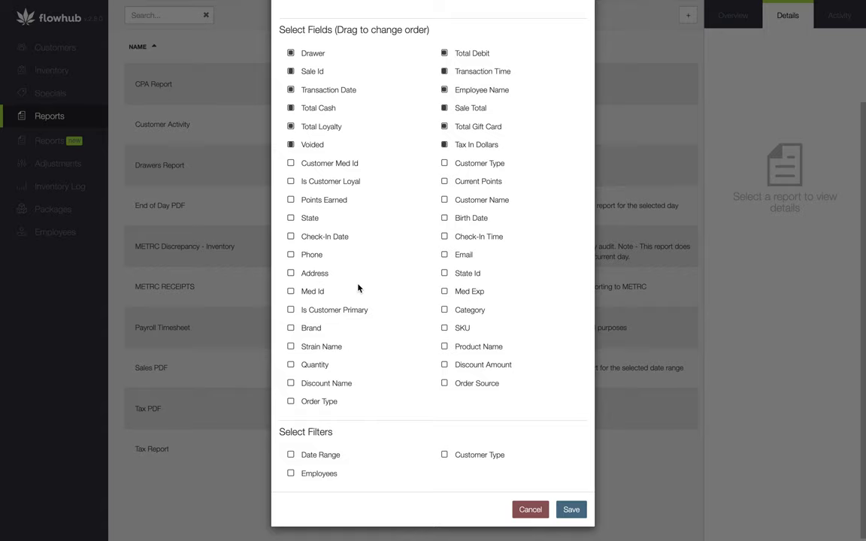
left_click(323, 456)
left_click(573, 510)
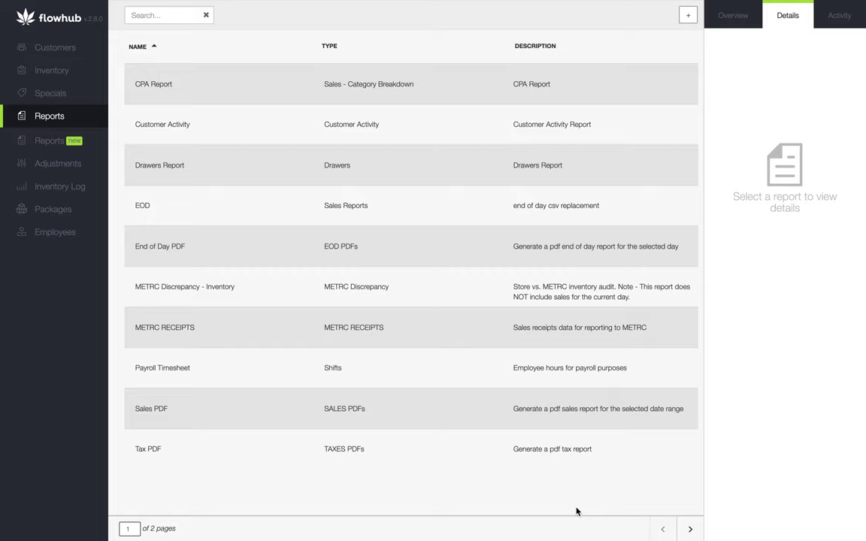
Step: Select the EOD report in the reports list to bring up its details and export option
left_click(526, 212)
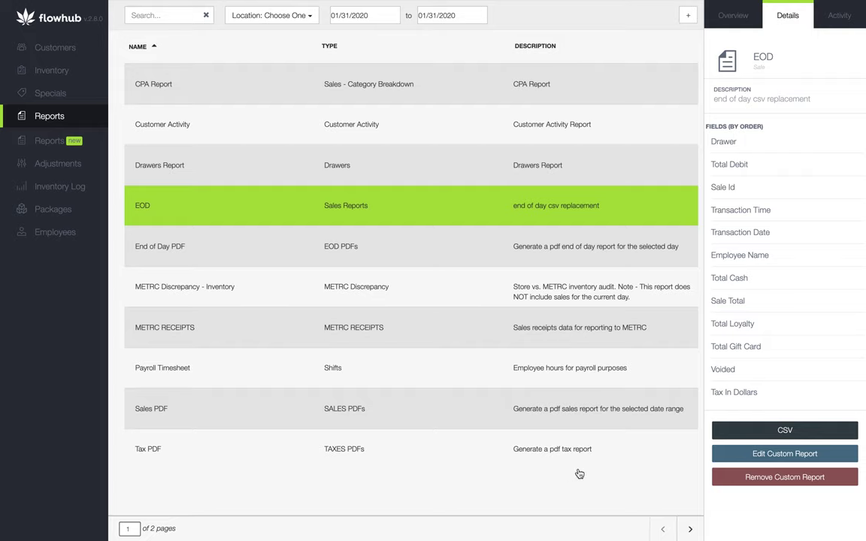
left_click(752, 434)
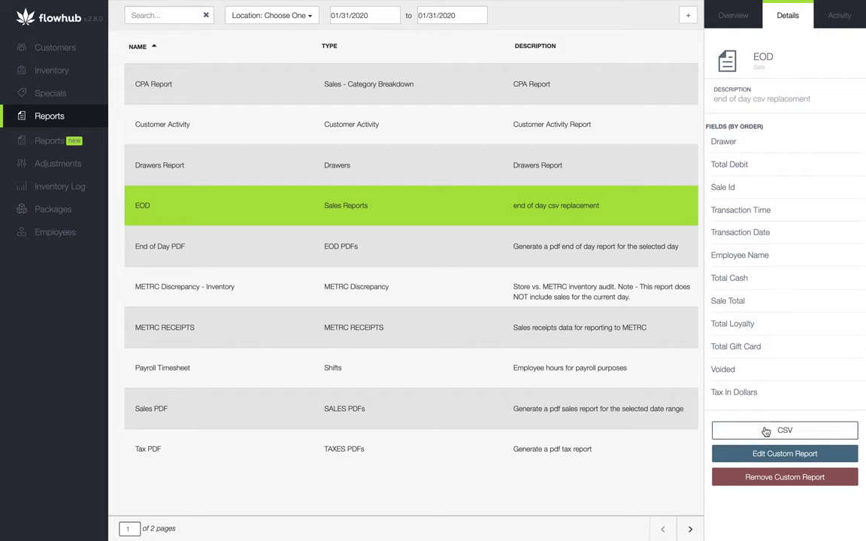
Step: Set the start date of the EOD report's date range to 01/20/2020
left_click(342, 16)
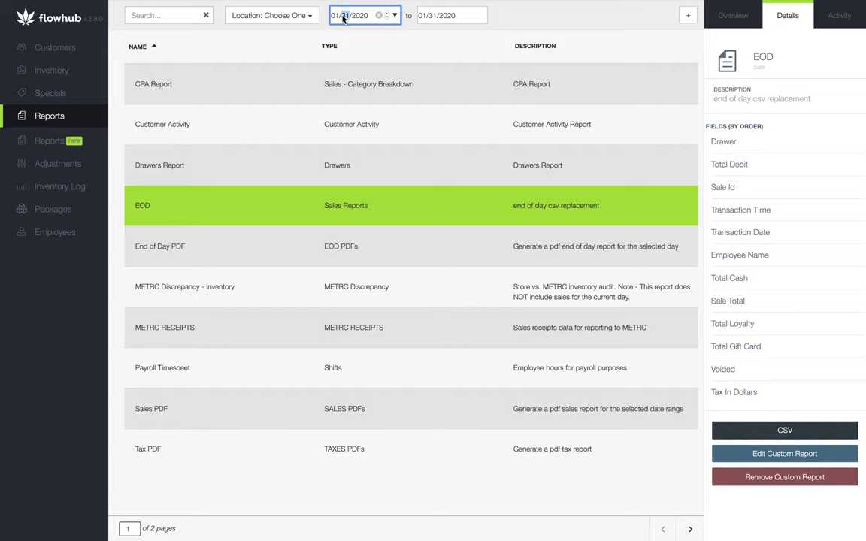
type("01")
left_click(503, 23)
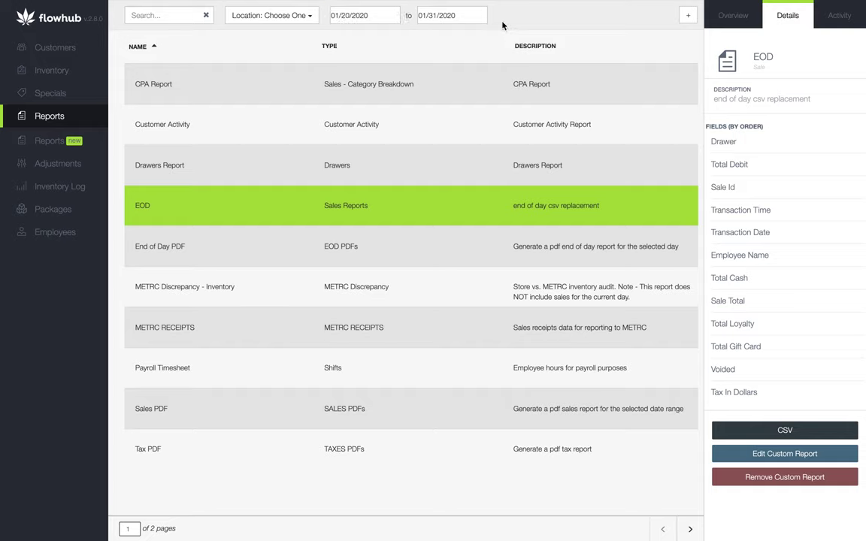
Step: Set the EOD report's start date to 01/31/2020, export it as CSV and dismiss the notification
left_click(342, 16)
type("31")
left_click(530, 25)
left_click(763, 434)
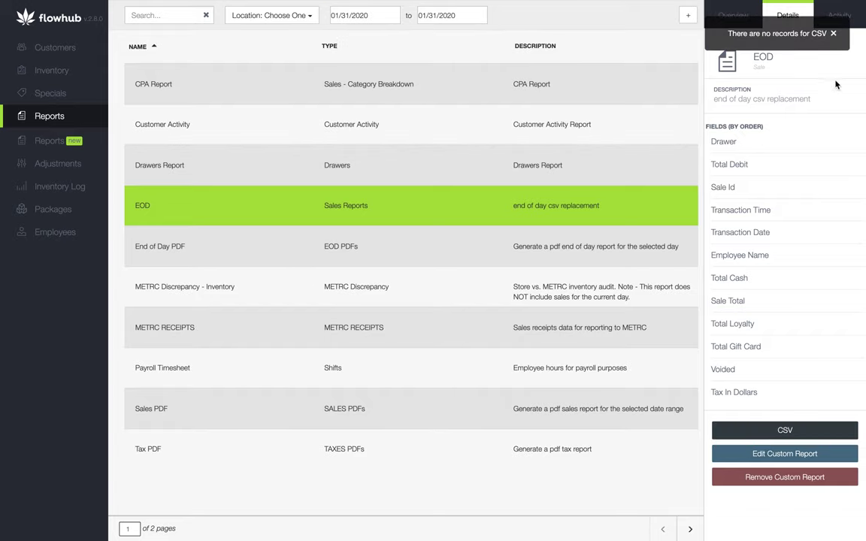
left_click(833, 33)
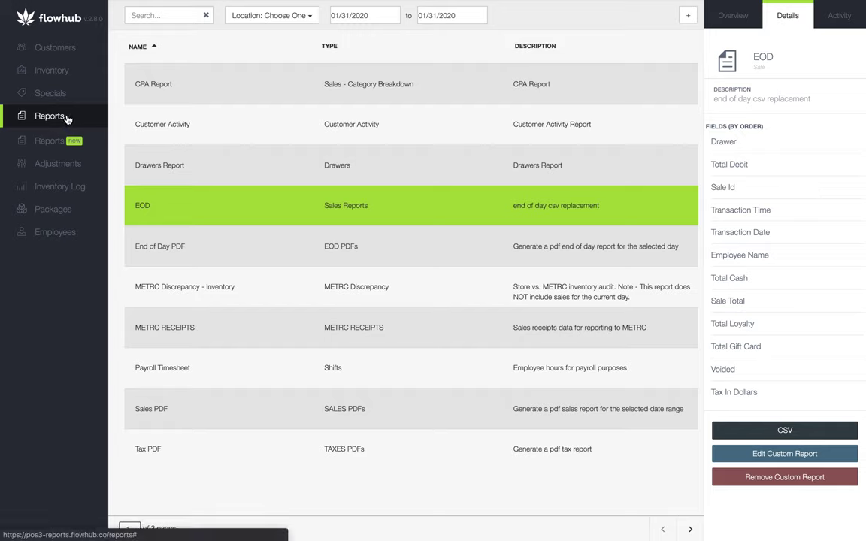
Step: Open a blank custom report form and review its report type, available fields and filters
left_click(688, 16)
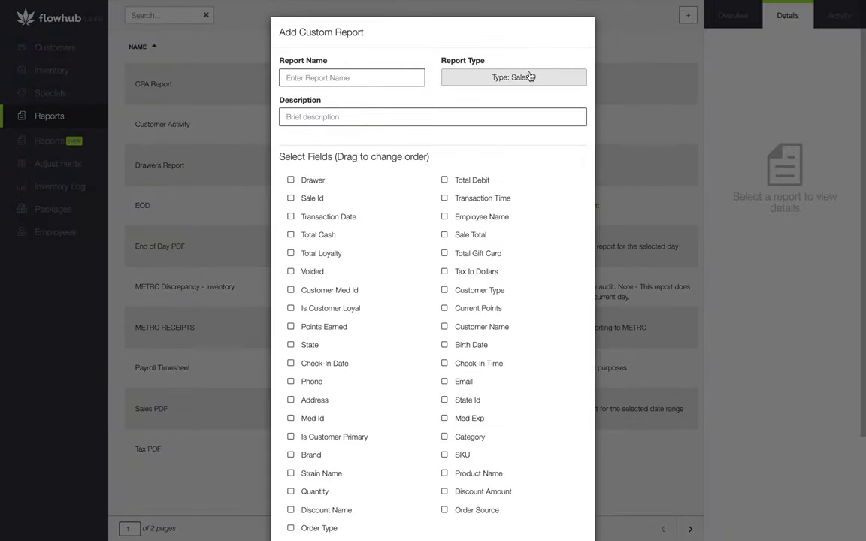
left_click(470, 84)
left_click(472, 85)
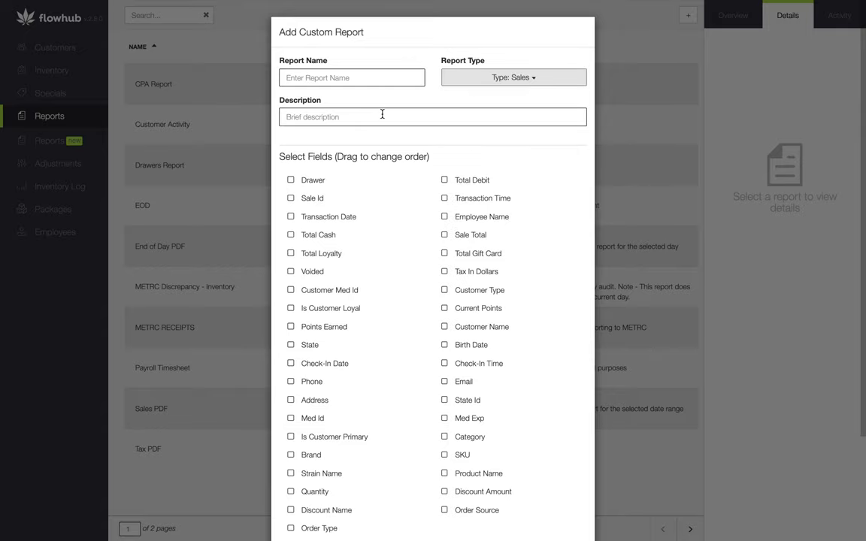
scroll(387, 227, "down", 3)
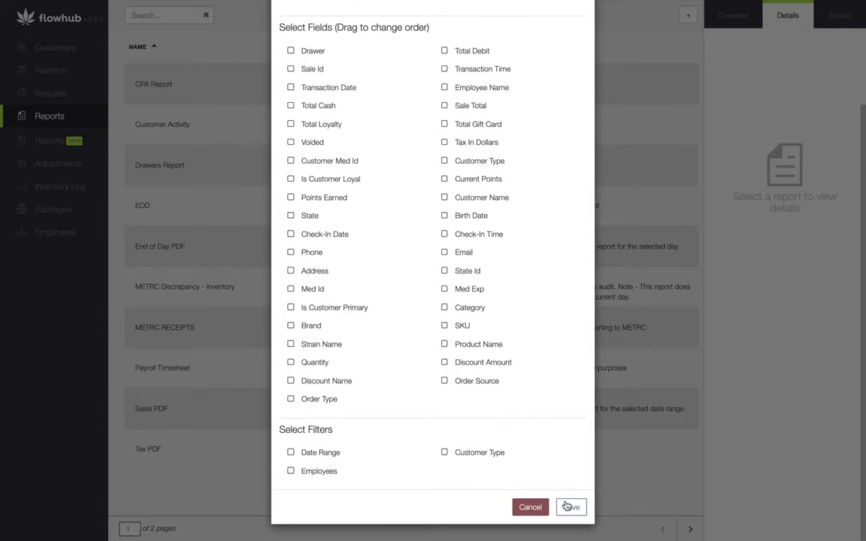
scroll(530, 508, "down", 1)
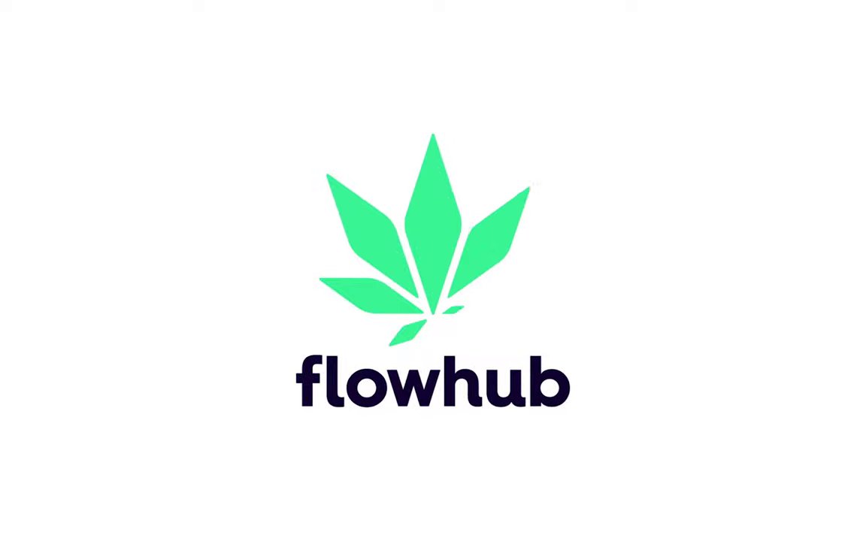